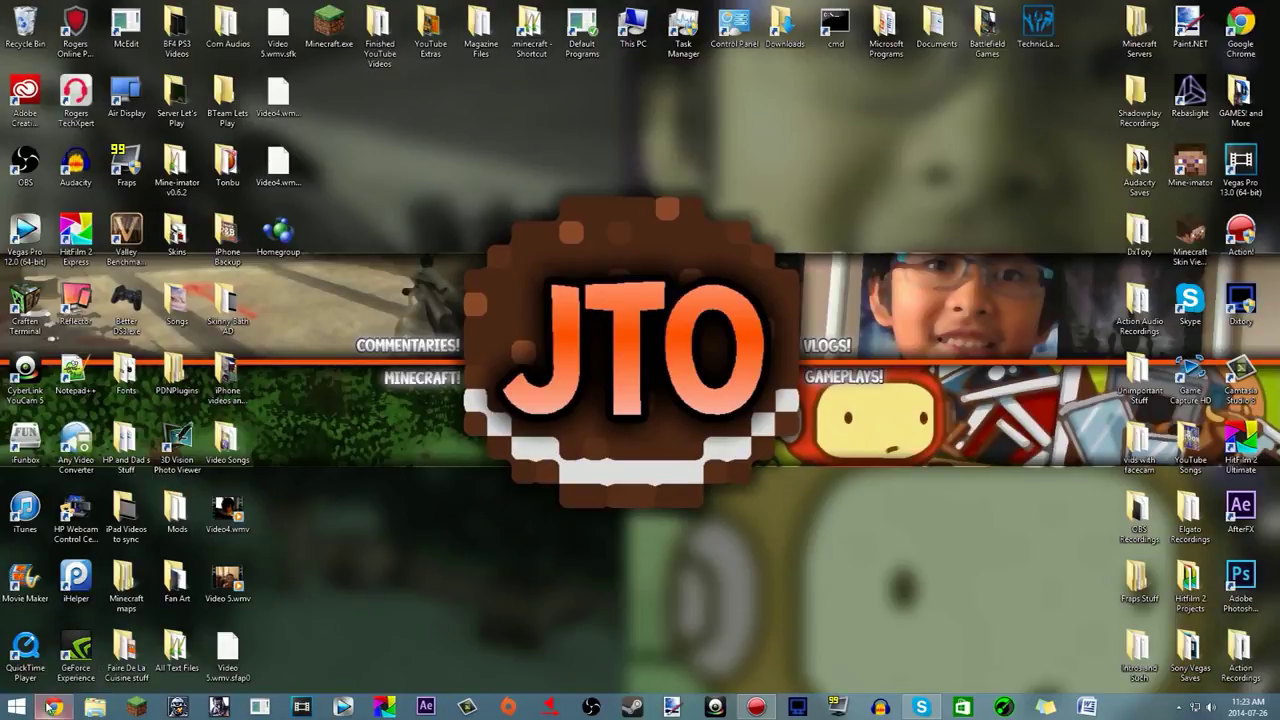
Restore Chrome on the paint.net download page and select, then clear, text on it
mouse_move(57, 708)
click(55, 708)
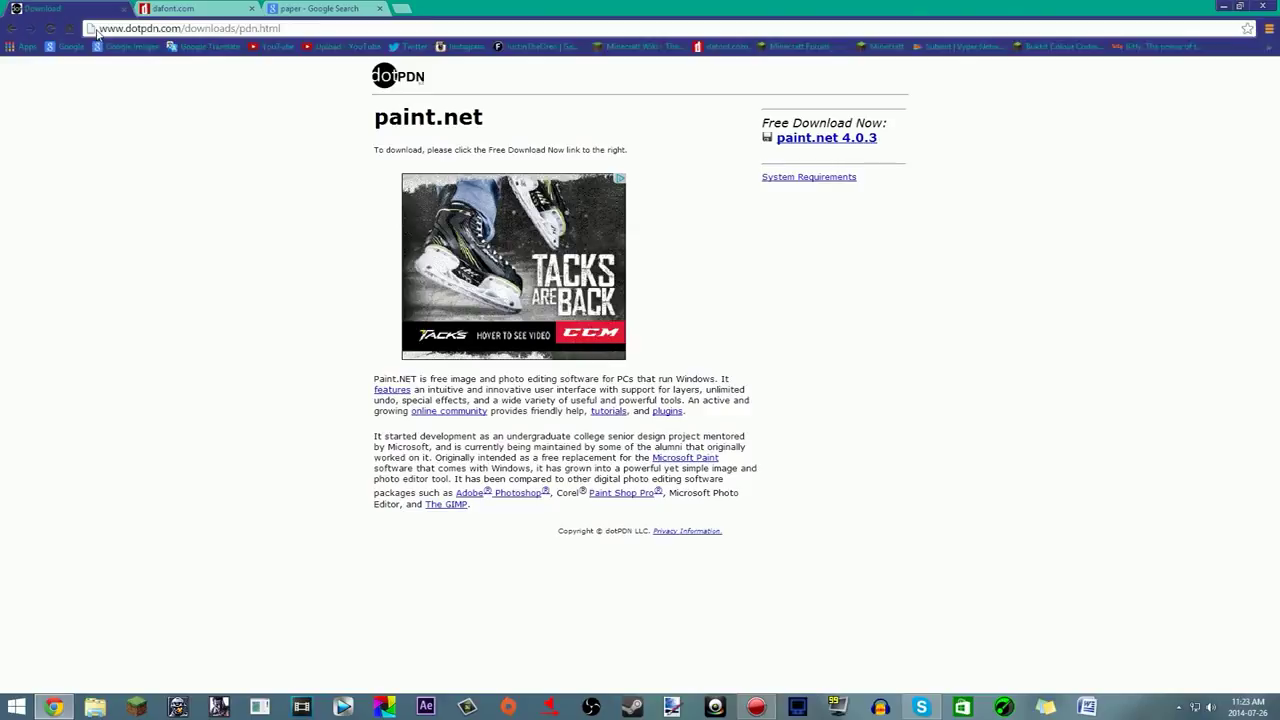
mouse_move(99, 29)
mouse_down()
mouse_move(272, 29)
mouse_move(99, 28)
mouse_up()
drag(288, 31, 298, 29)
click(337, 28)
drag(764, 121, 872, 124)
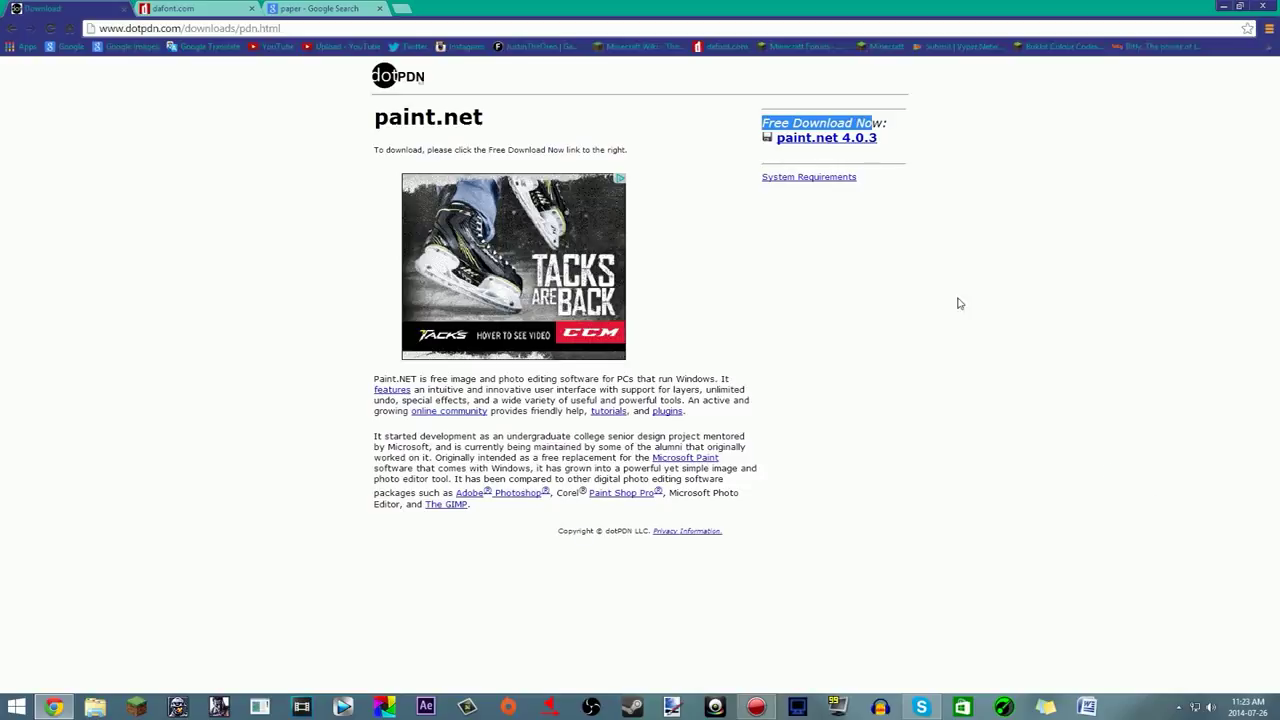
click(977, 248)
key(ctrl+a)
click(520, 118)
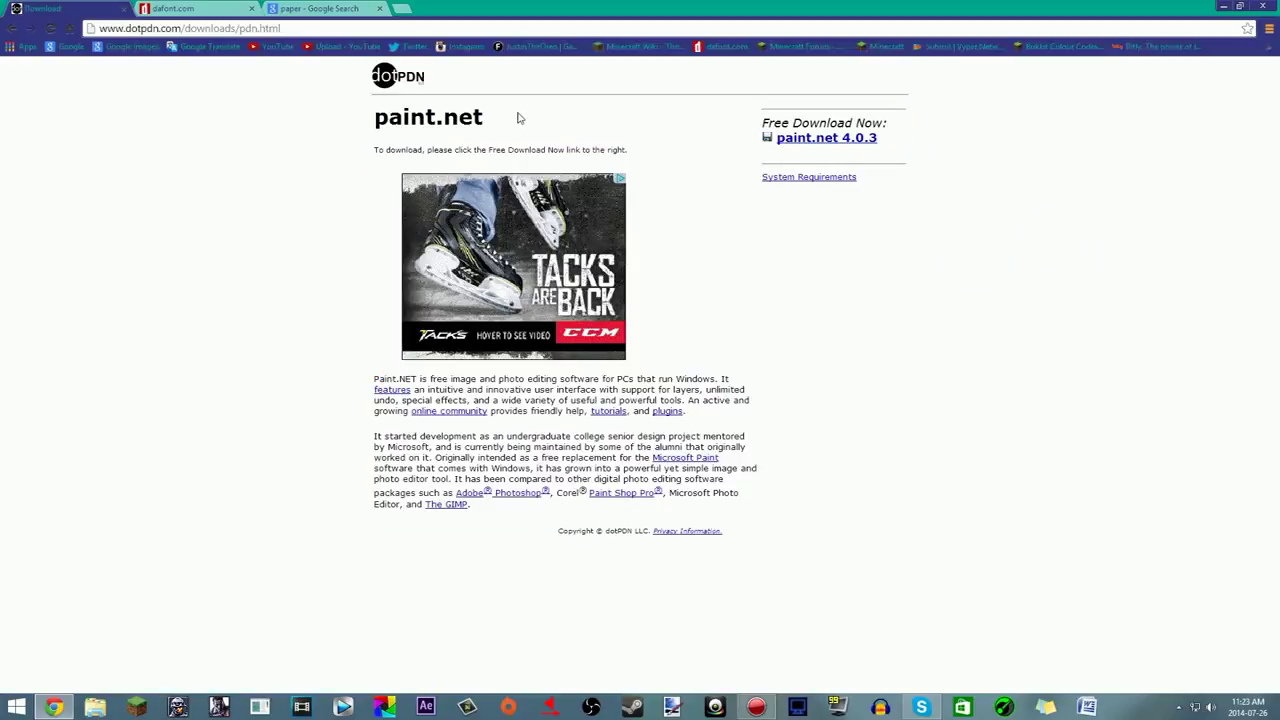
Open the paint.net download link in a new tab, then close that tab to return to dafont.com
middle_click(808, 182)
key(ctrl+Tab)
key(ctrl+w)
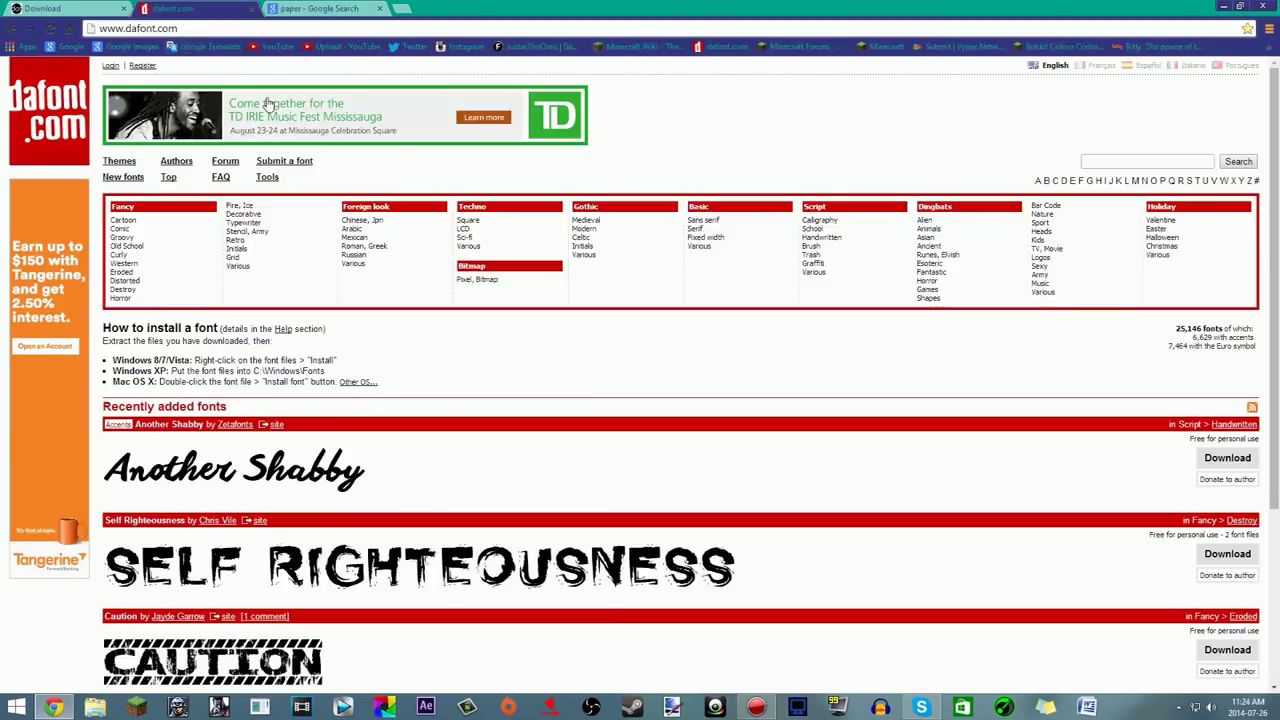
Browse dafont.com's categories and open Fancy > Cartoon, listing Orange Juice and From Cartoon Blocks
click(217, 29)
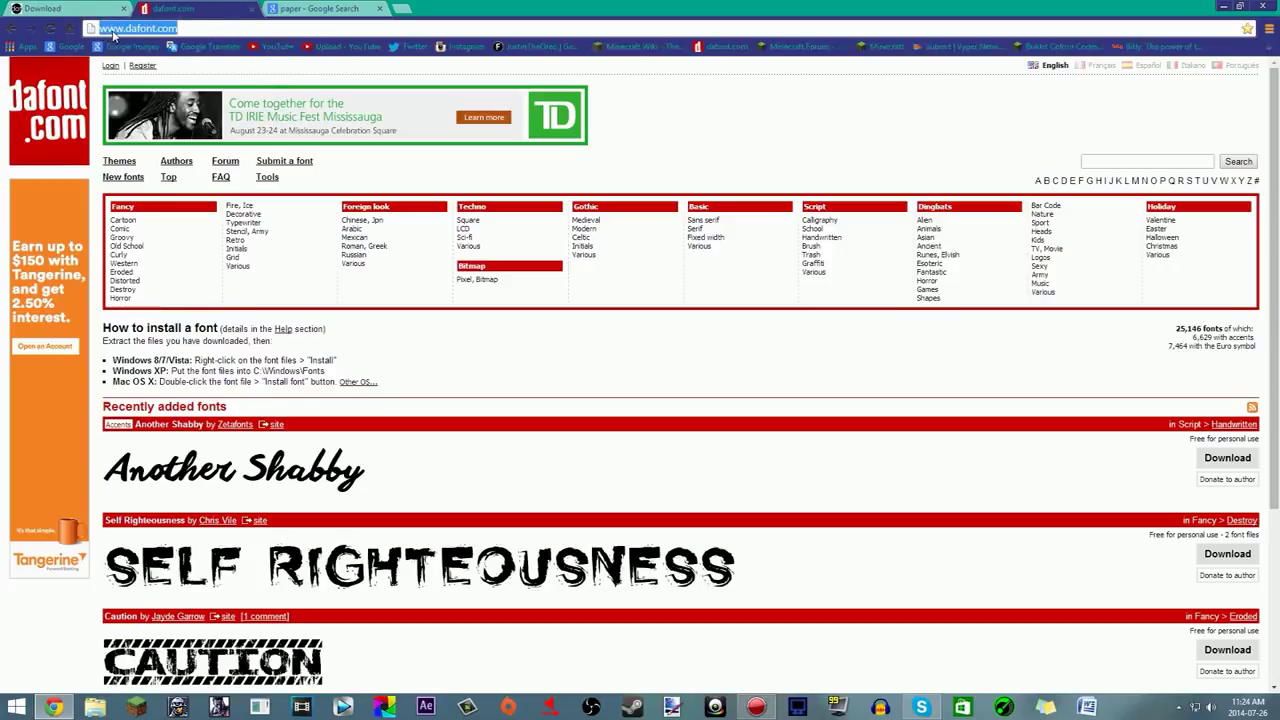
key(End)
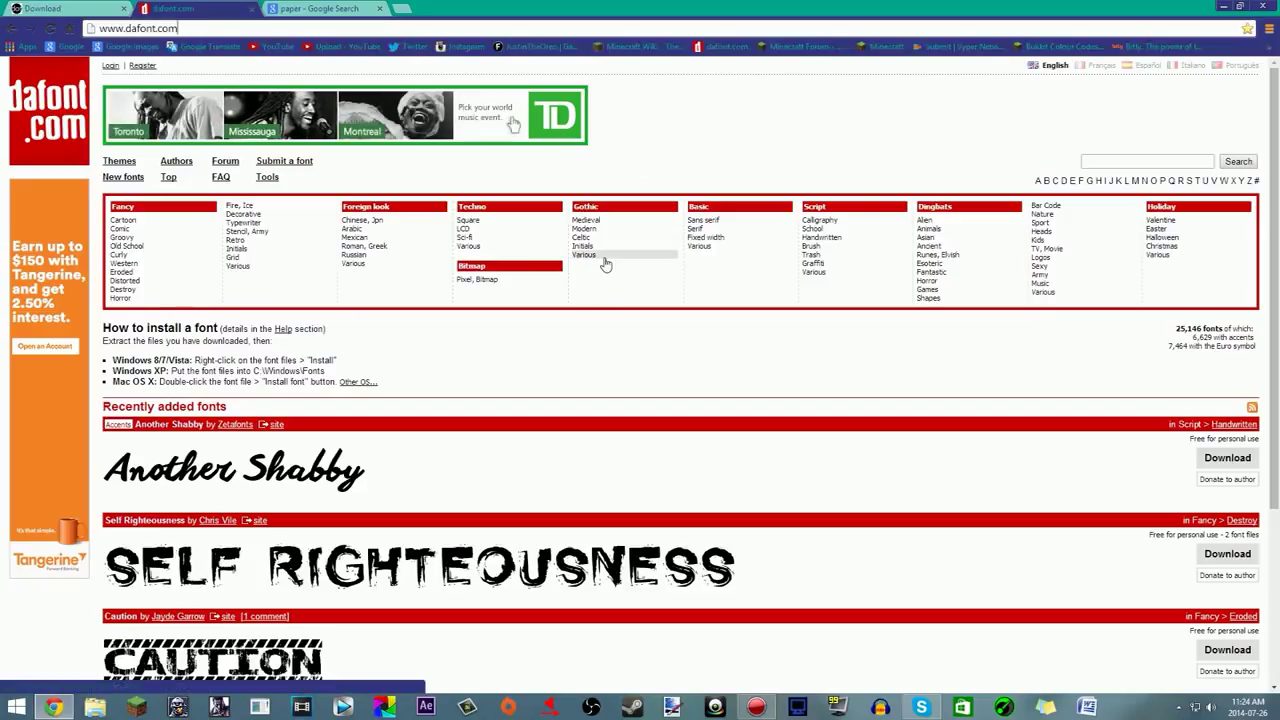
scroll(652, 390, down, 3)
scroll(630, 398, up, 3)
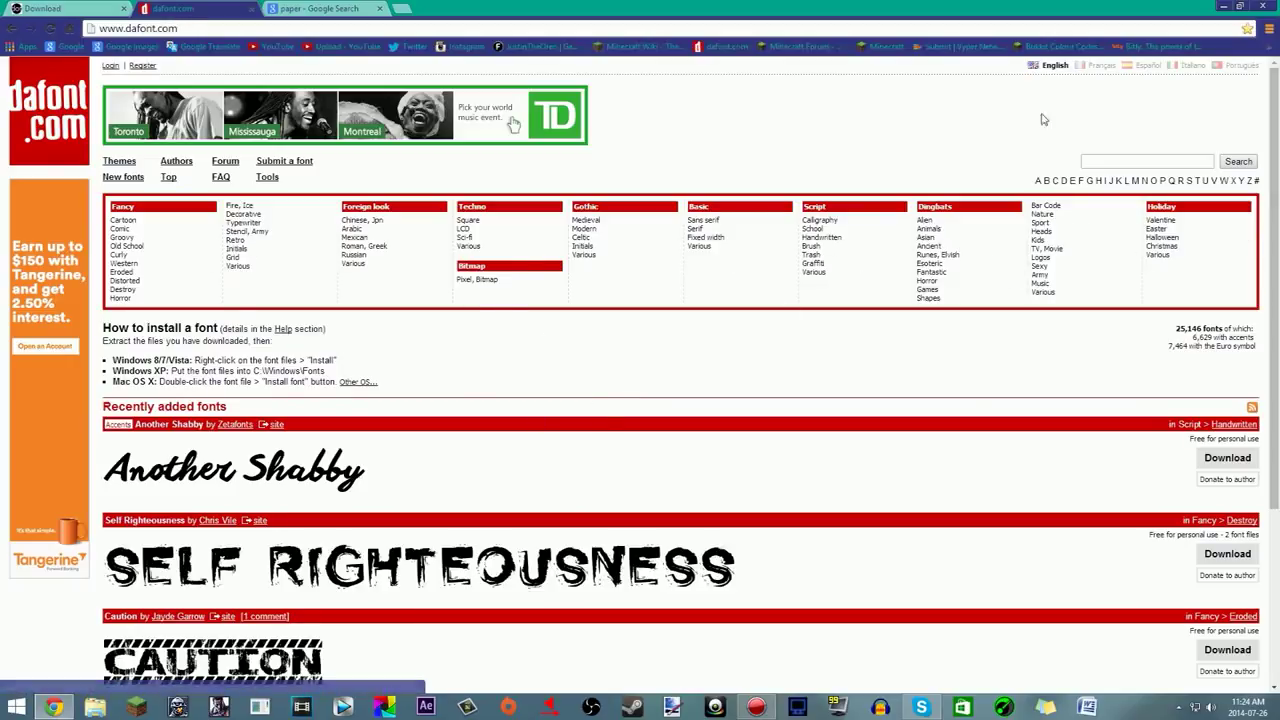
click(205, 28)
click(205, 28)
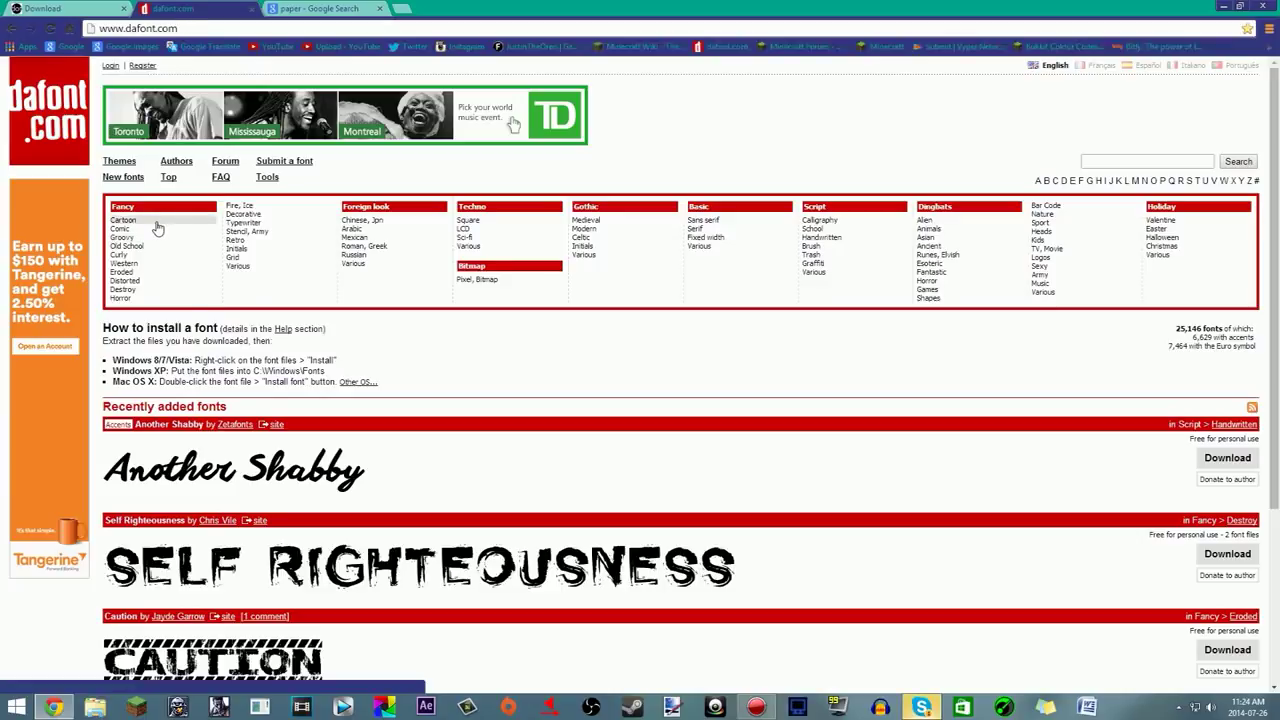
click(157, 228)
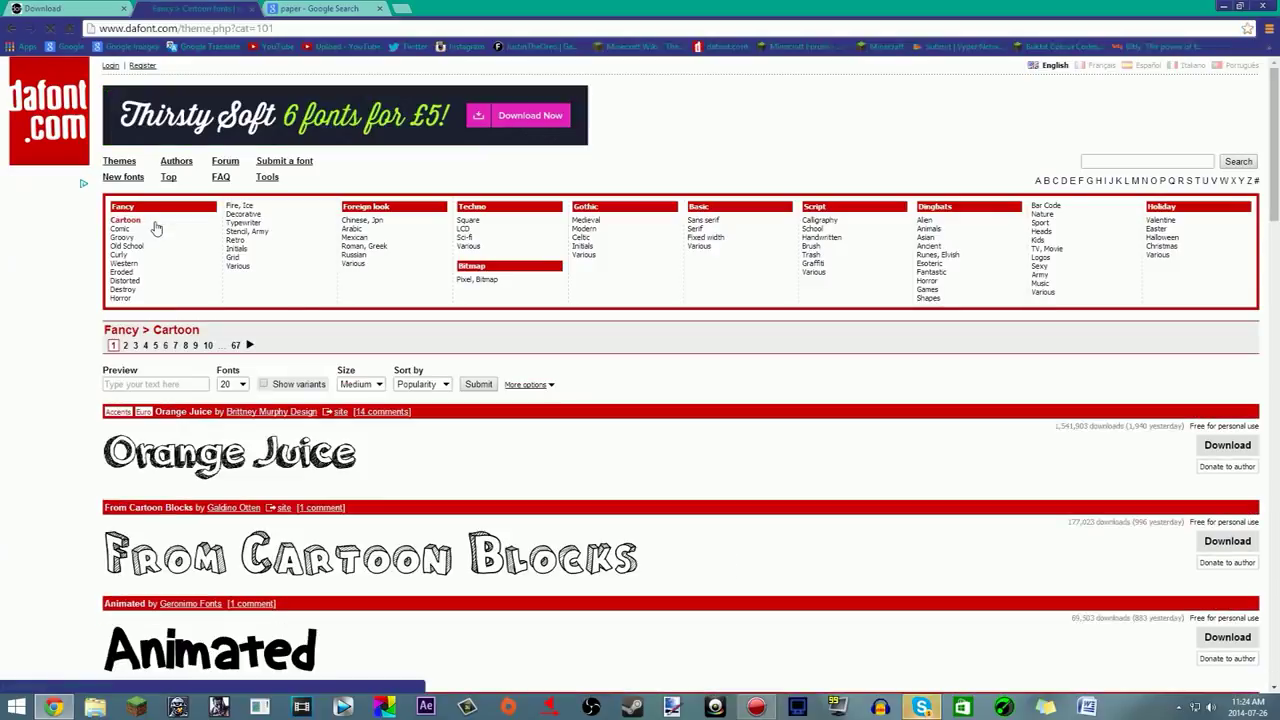
scroll(175, 480, down, 3)
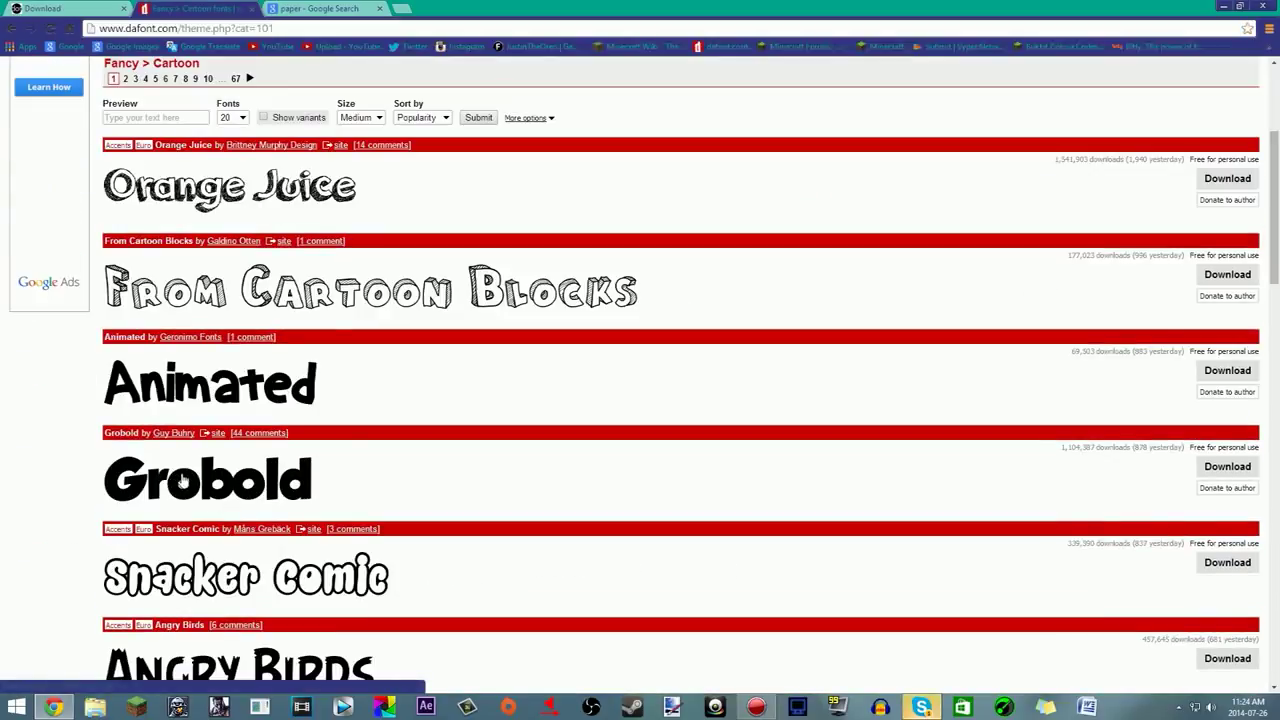
scroll(266, 488, down, 1)
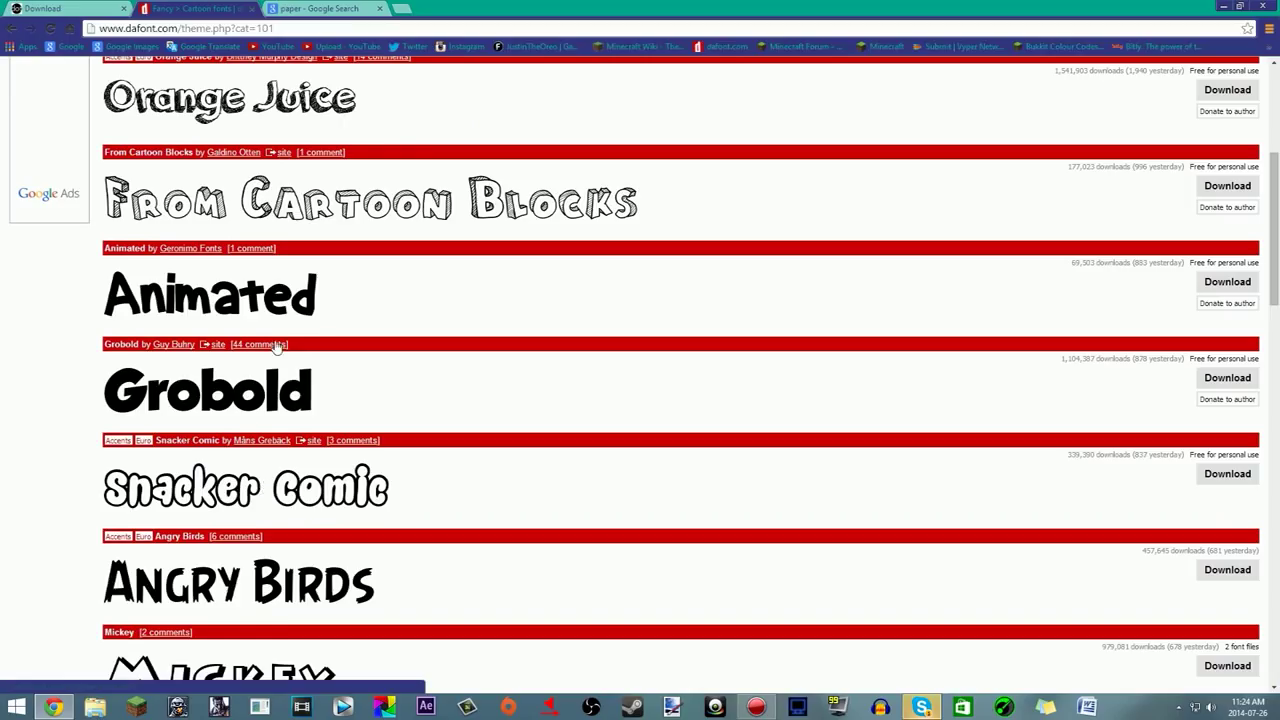
scroll(263, 328, down, 1)
scroll(270, 358, down, 7)
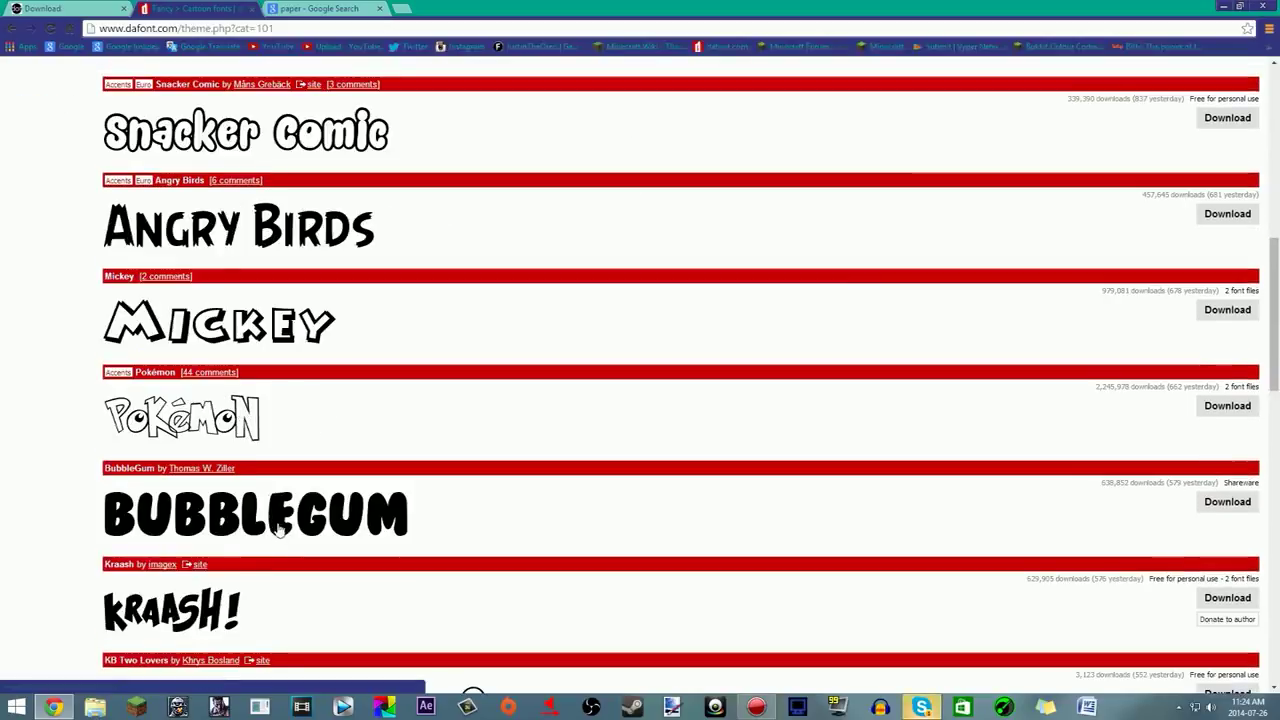
scroll(262, 540, down, 6)
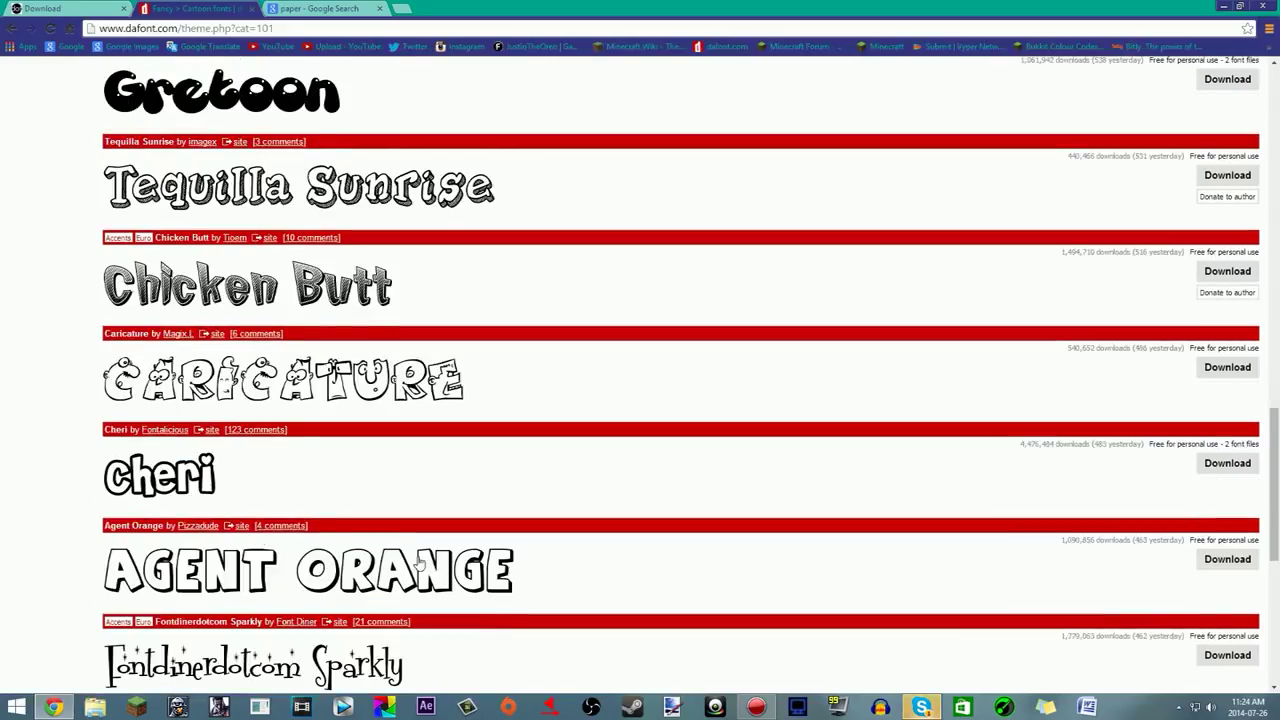
scroll(460, 530, up, 10)
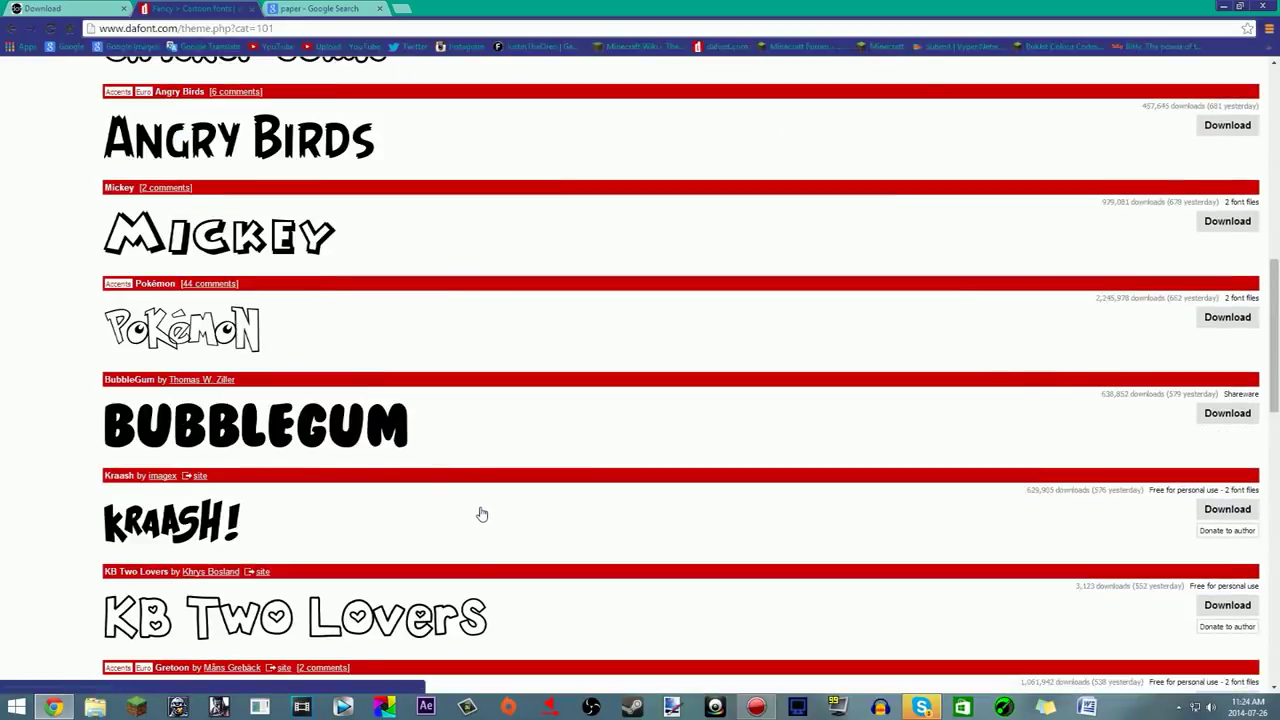
scroll(455, 485, up, 2)
scroll(452, 478, up, 6)
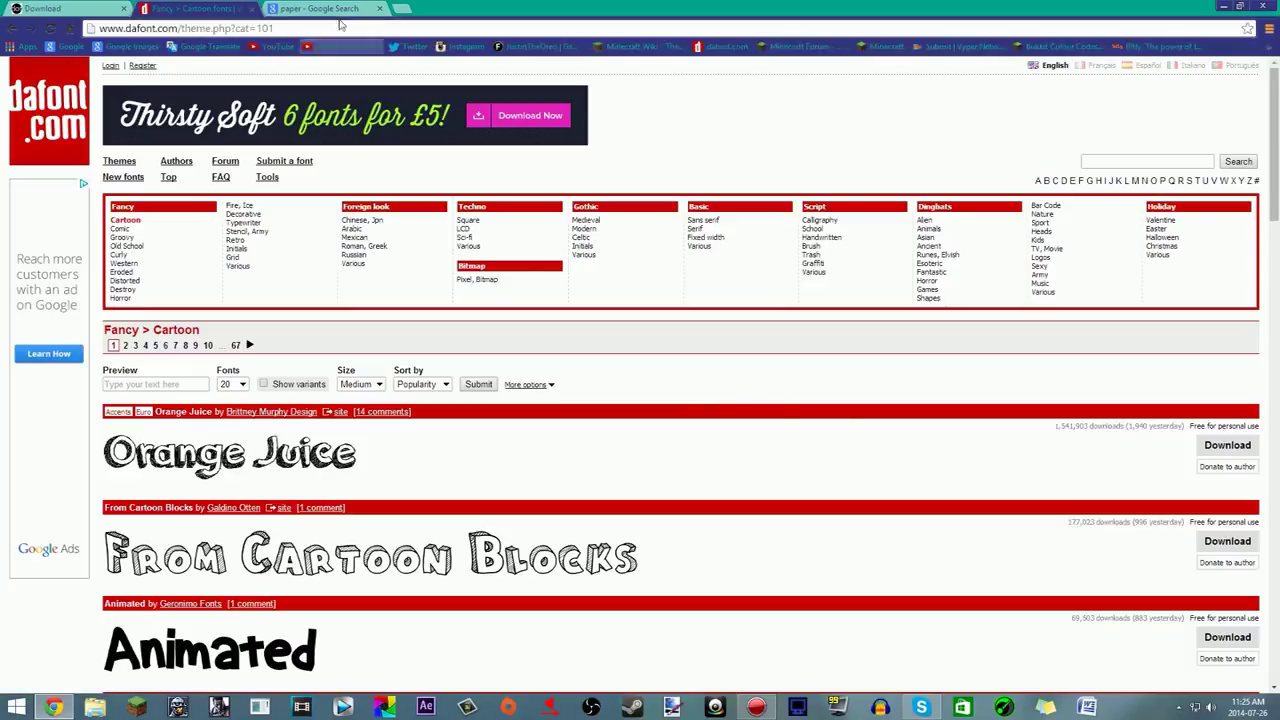
scroll(495, 412, down, 2)
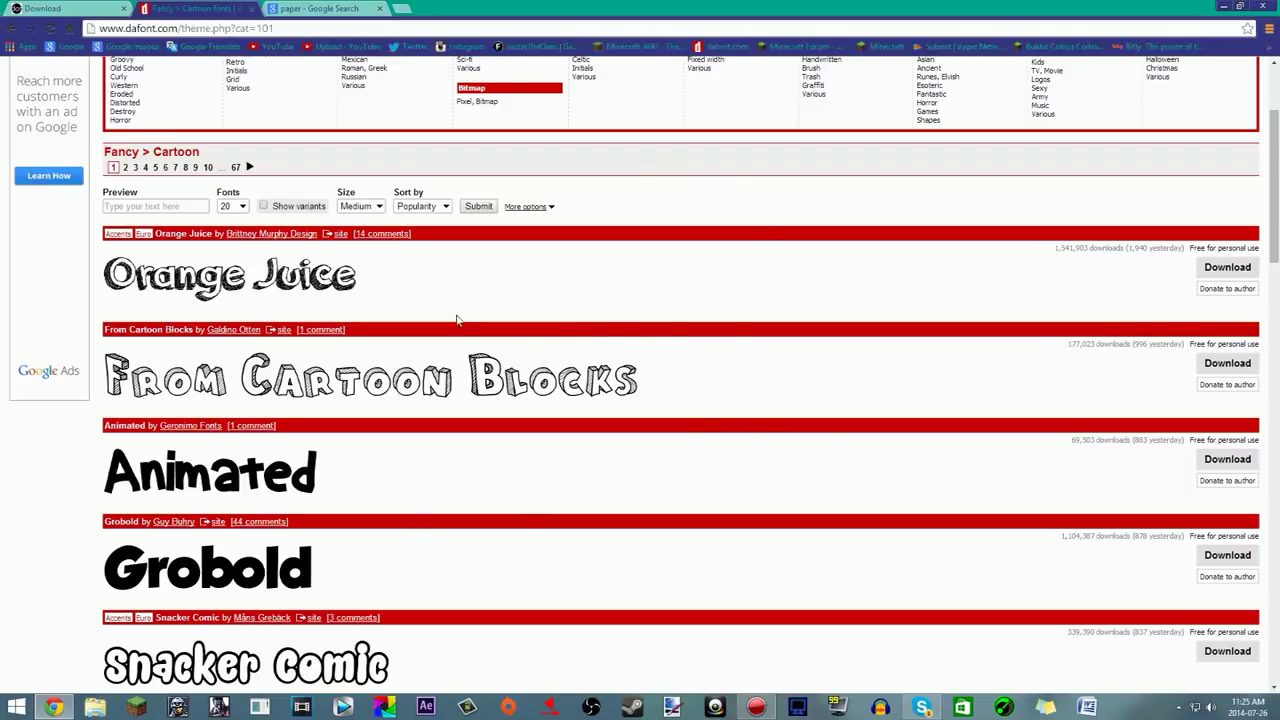
scroll(494, 307, down, 5)
scroll(492, 306, down, 2)
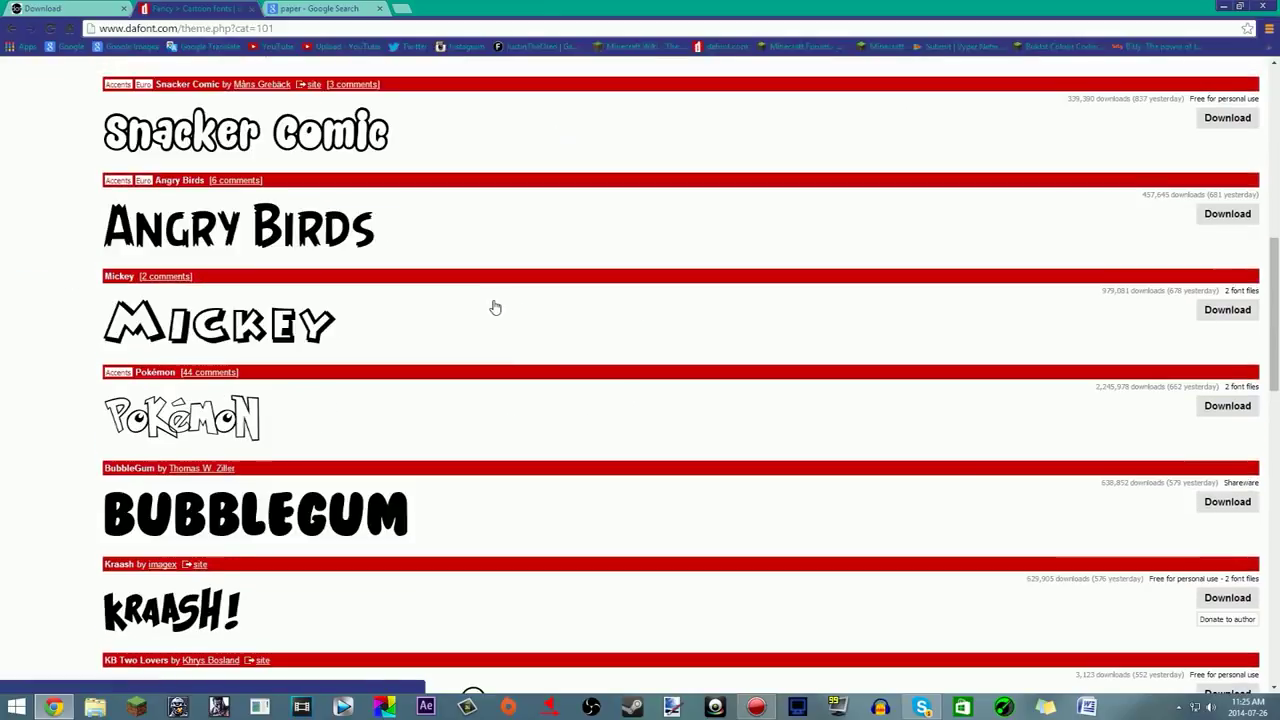
scroll(520, 315, up, 10)
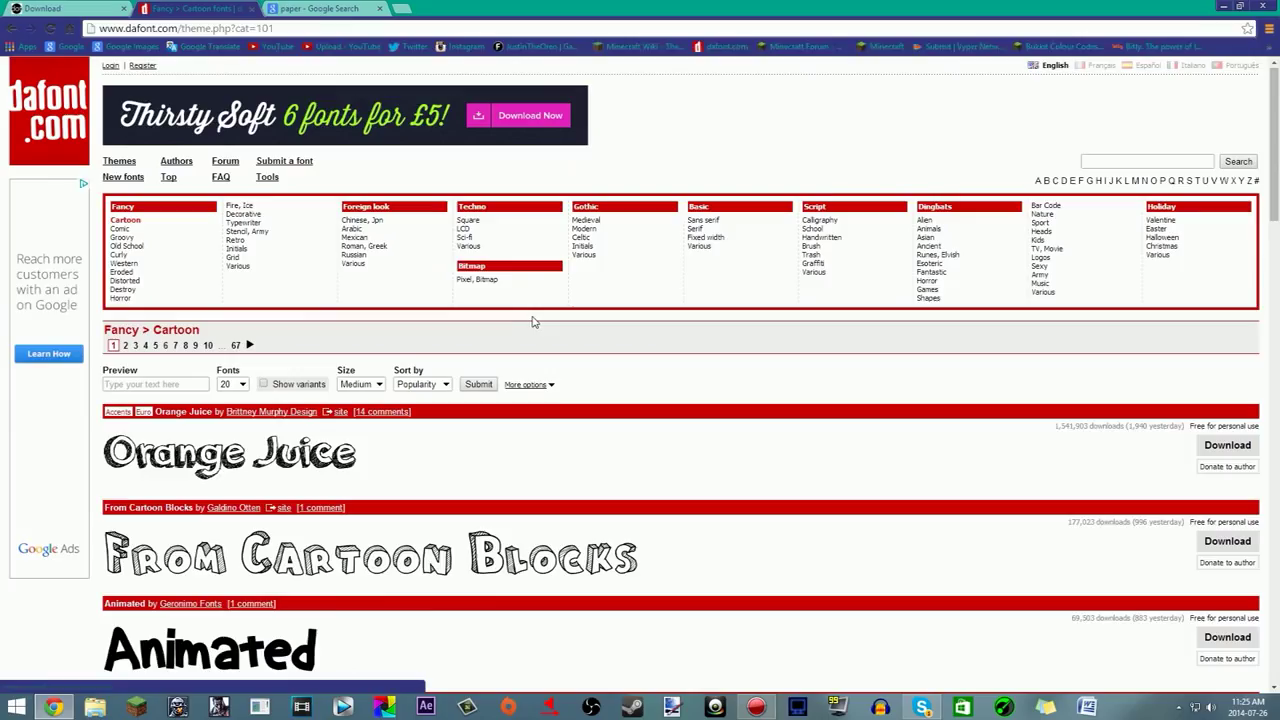
Switch to the 'paper - Google Search' image results and scroll through the paper textures
click(324, 8)
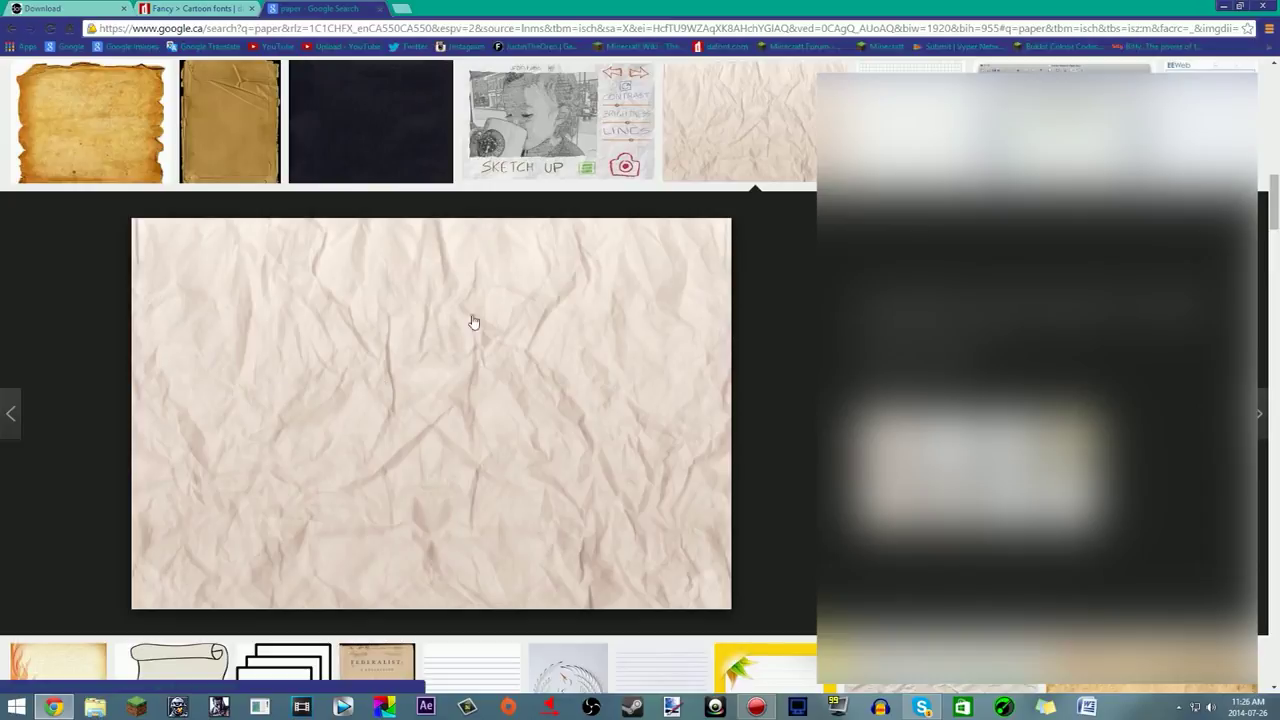
scroll(599, 360, down, 1)
scroll(590, 350, down, 1)
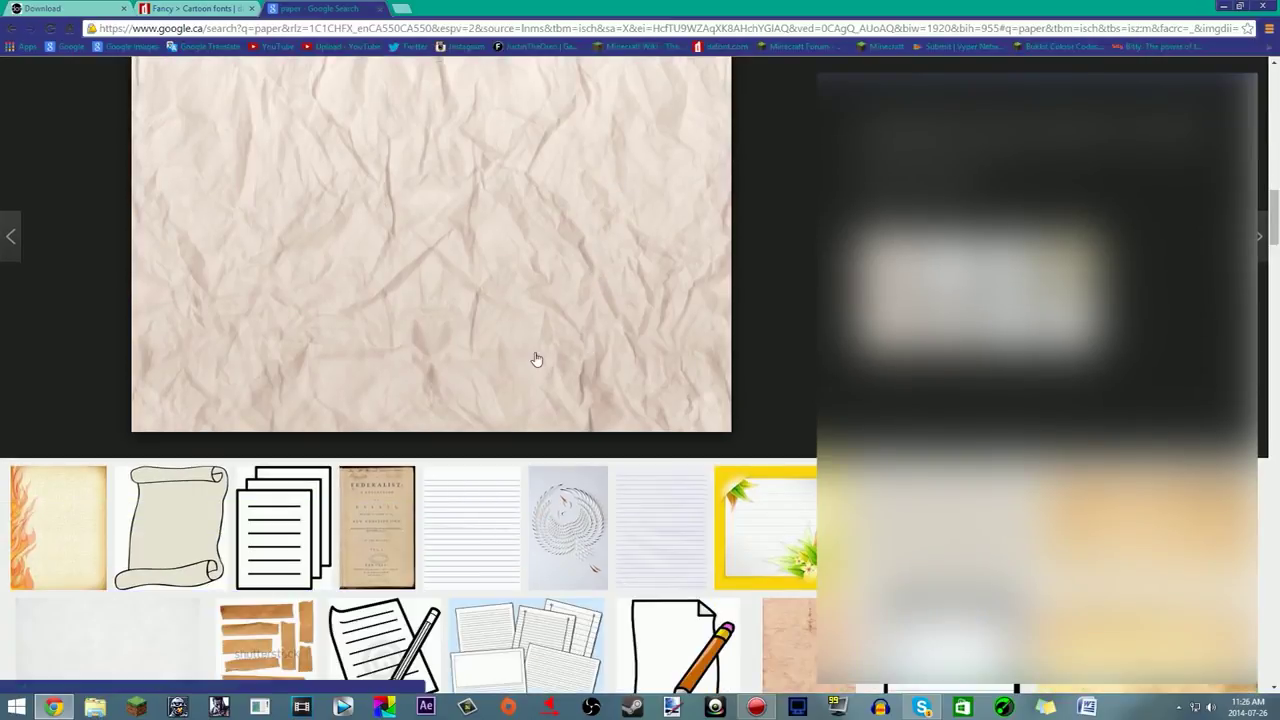
scroll(543, 354, up, 2)
scroll(534, 363, down, 1)
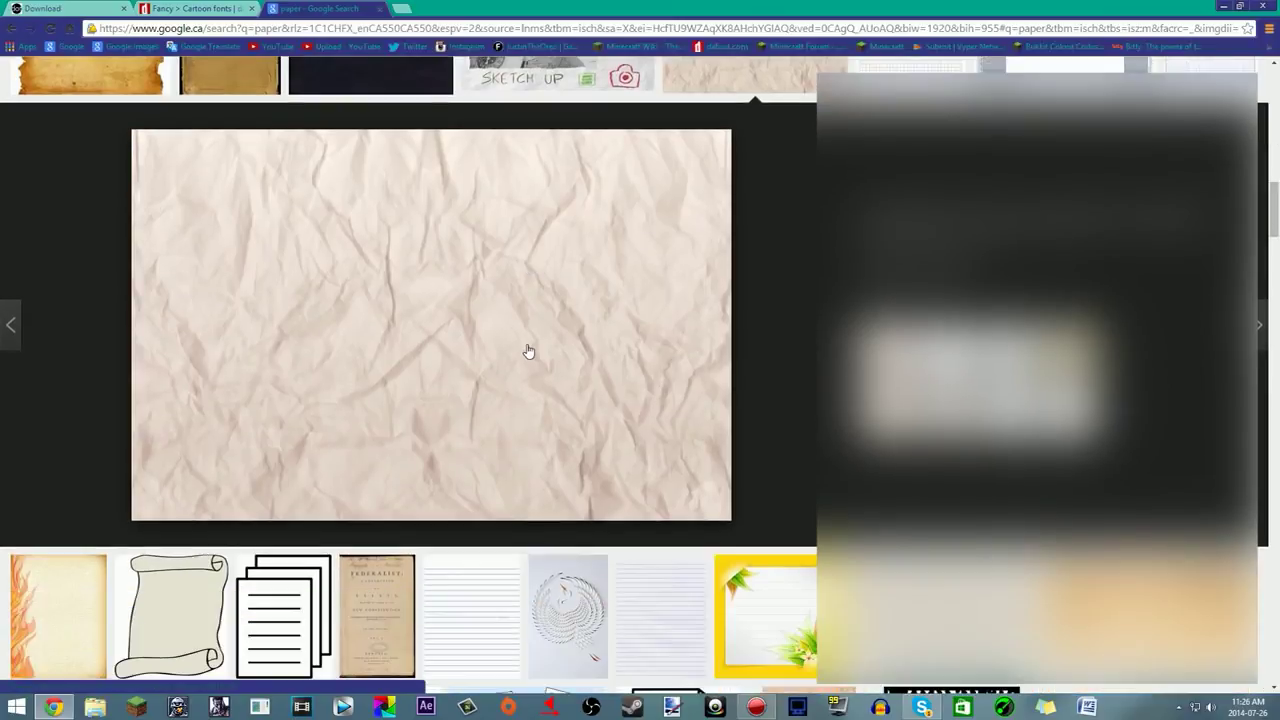
scroll(528, 350, up, 1)
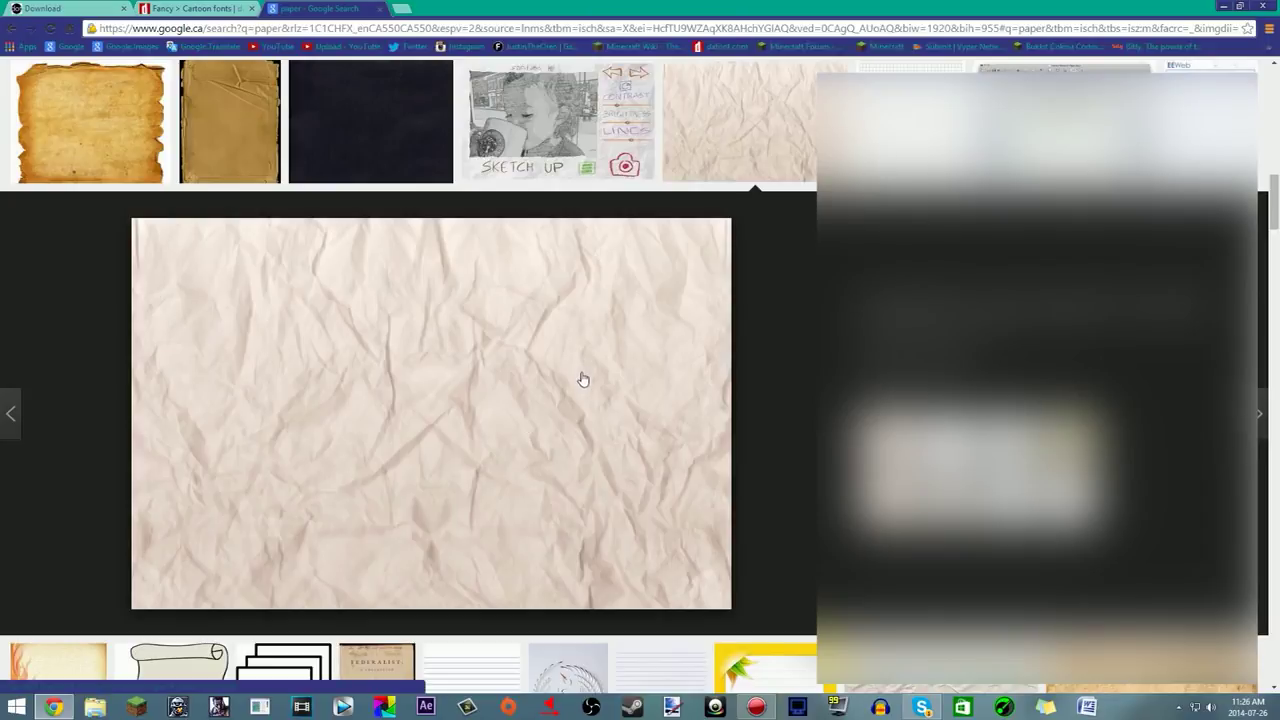
Copy the crumpled paper image and minimise Chrome to show the desktop
right_click(512, 405)
click(628, 524)
click(1265, 6)
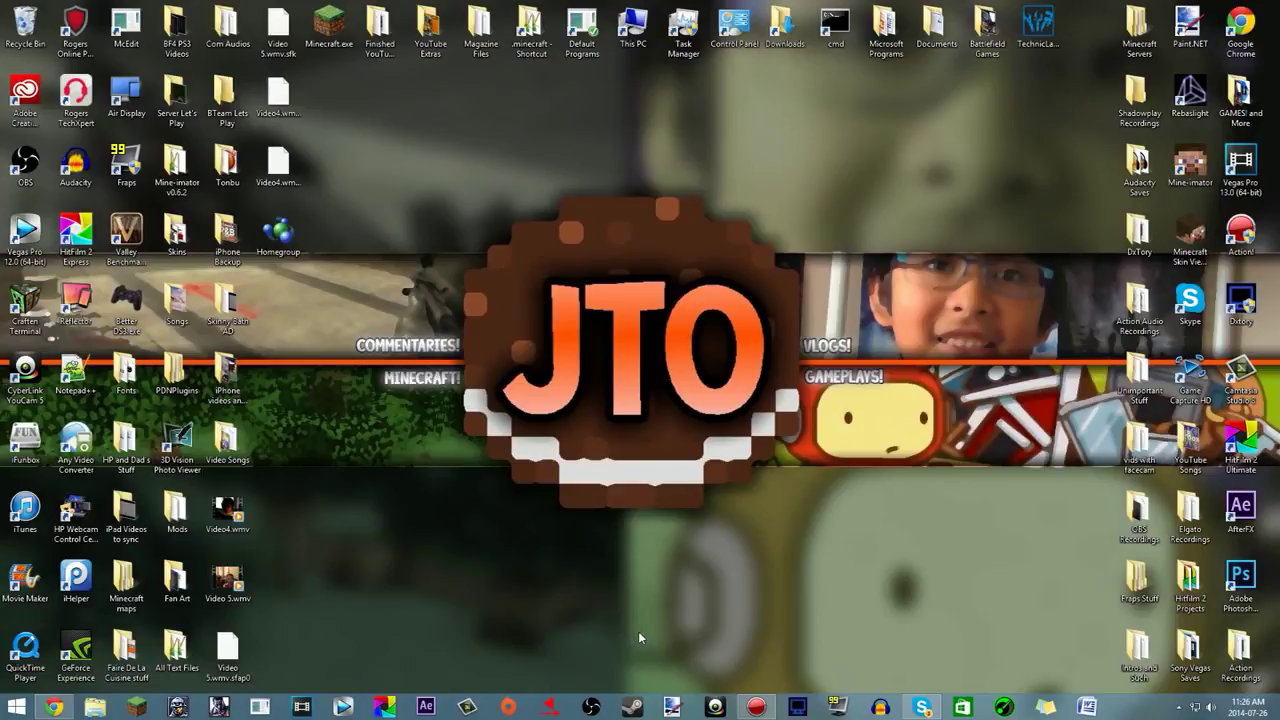
Bring paint.net's blank 800 × 600 canvas forward and pick the Magic Wand, then Move Selection tool
click(54, 707)
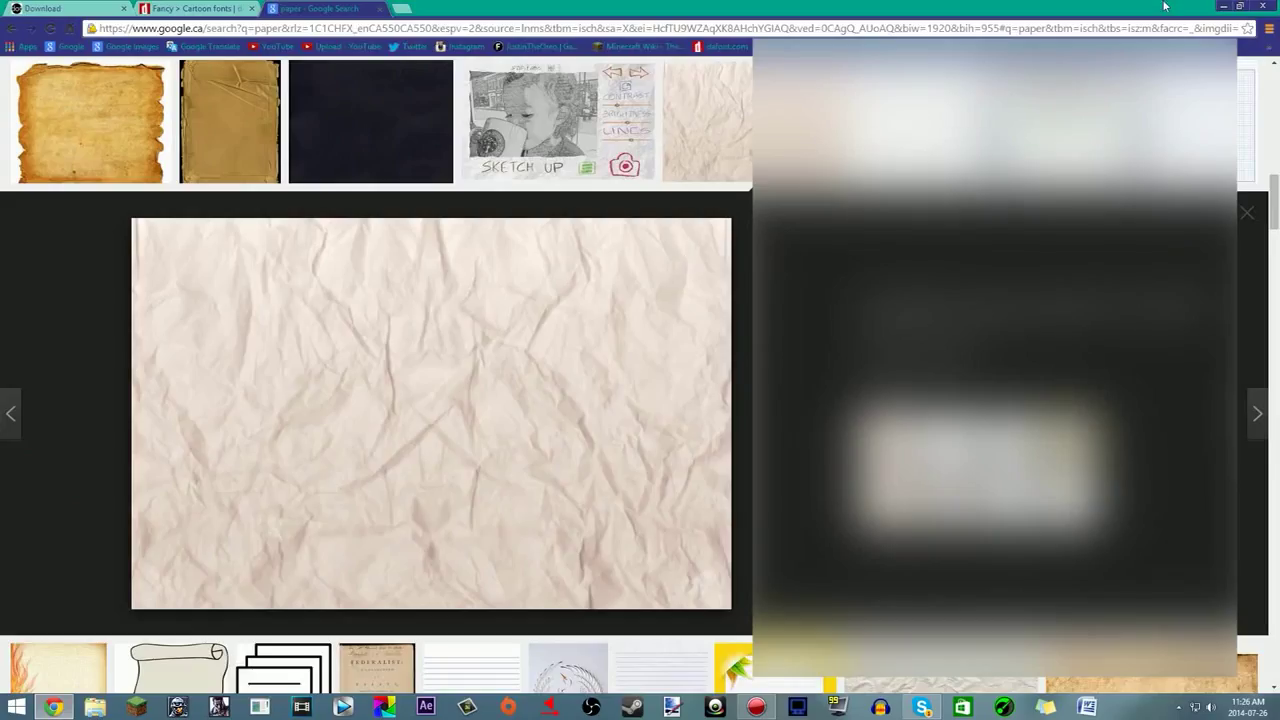
click(1222, 6)
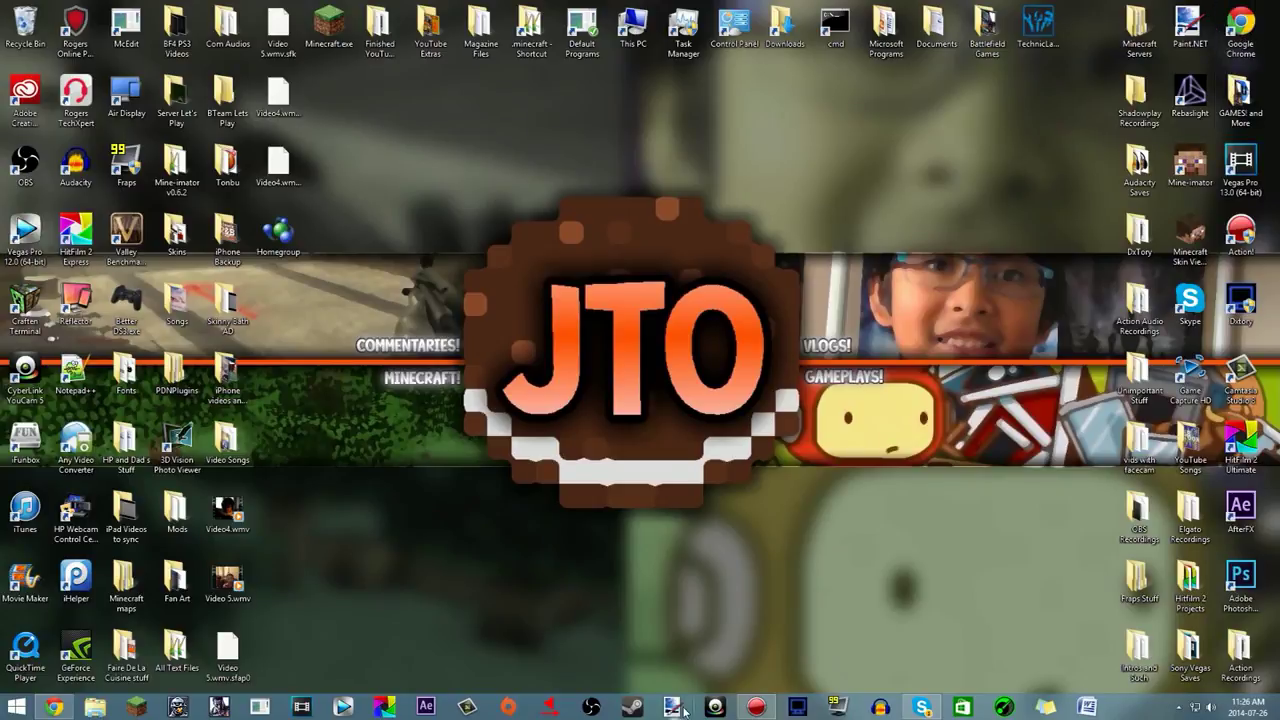
key(alt+Tab)
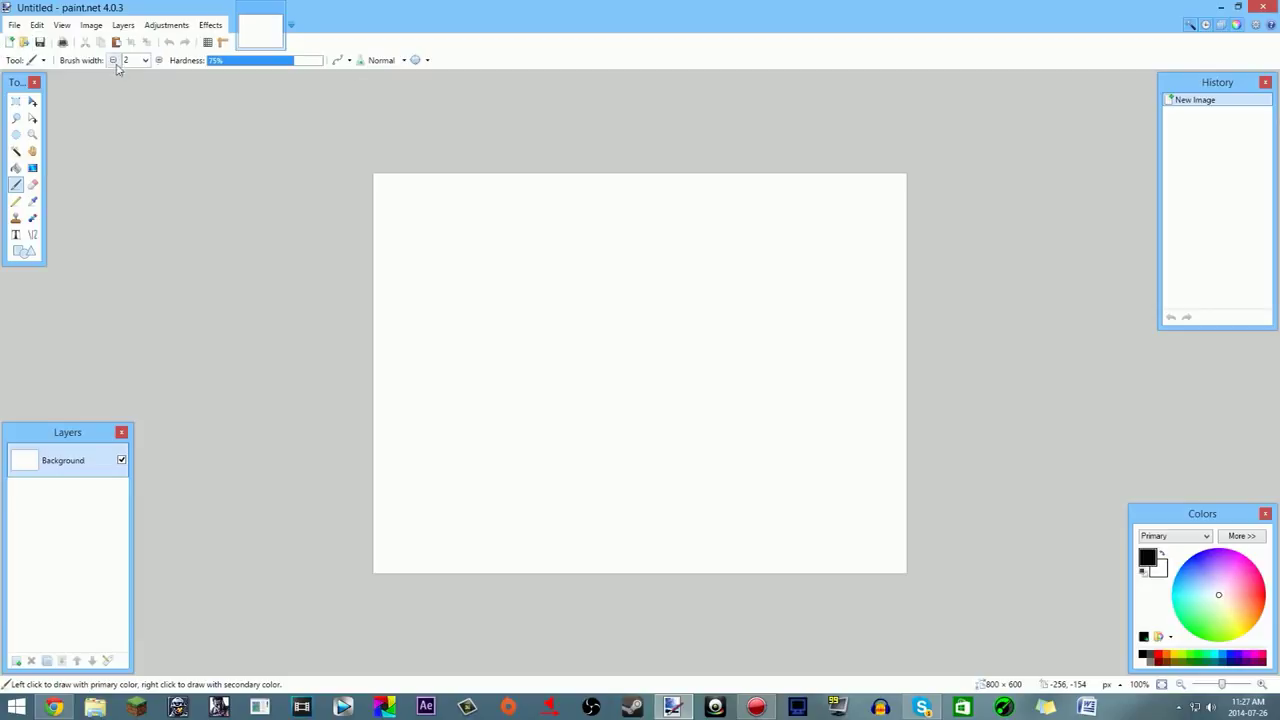
click(16, 151)
click(31, 119)
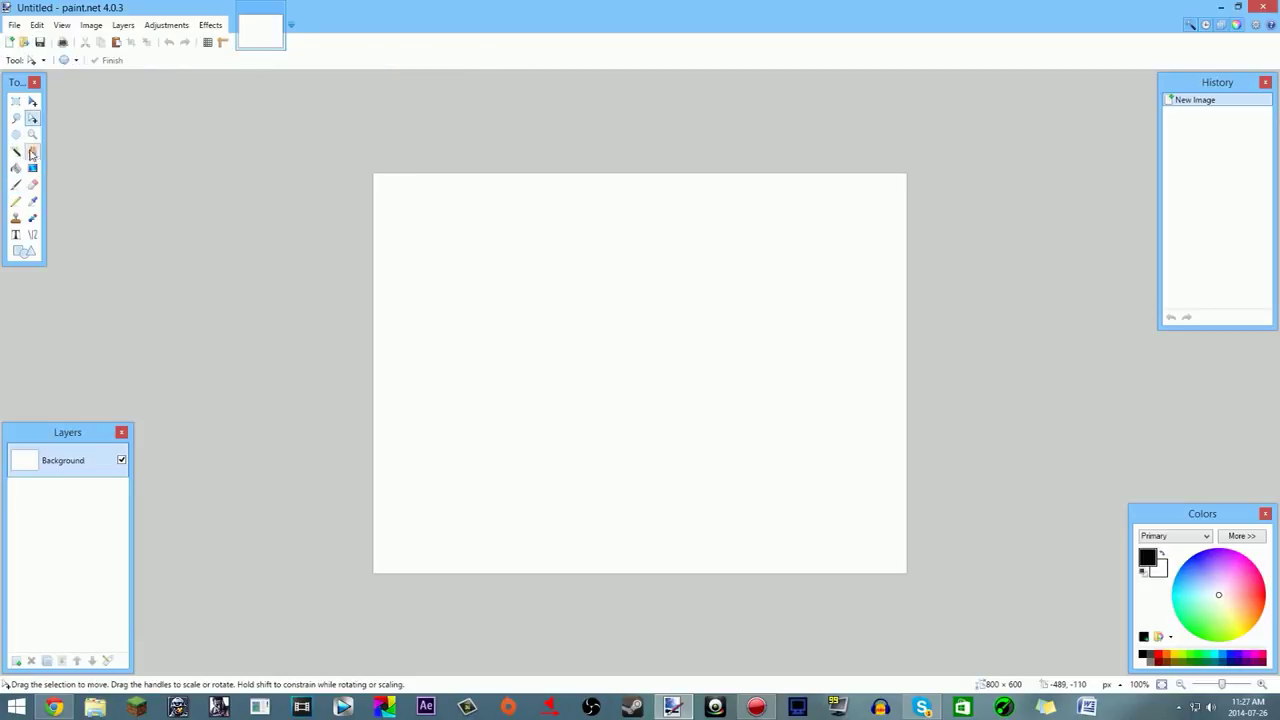